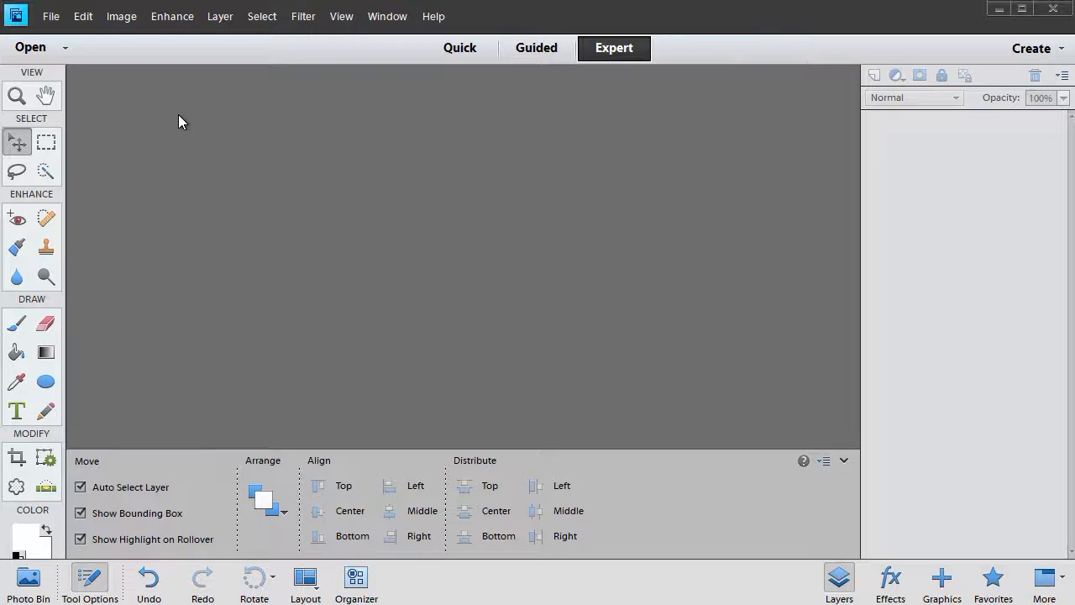
# - Create a new blank transparent document 1000 pixels wide and 80 pixels high
pyautogui.click(56, 18)
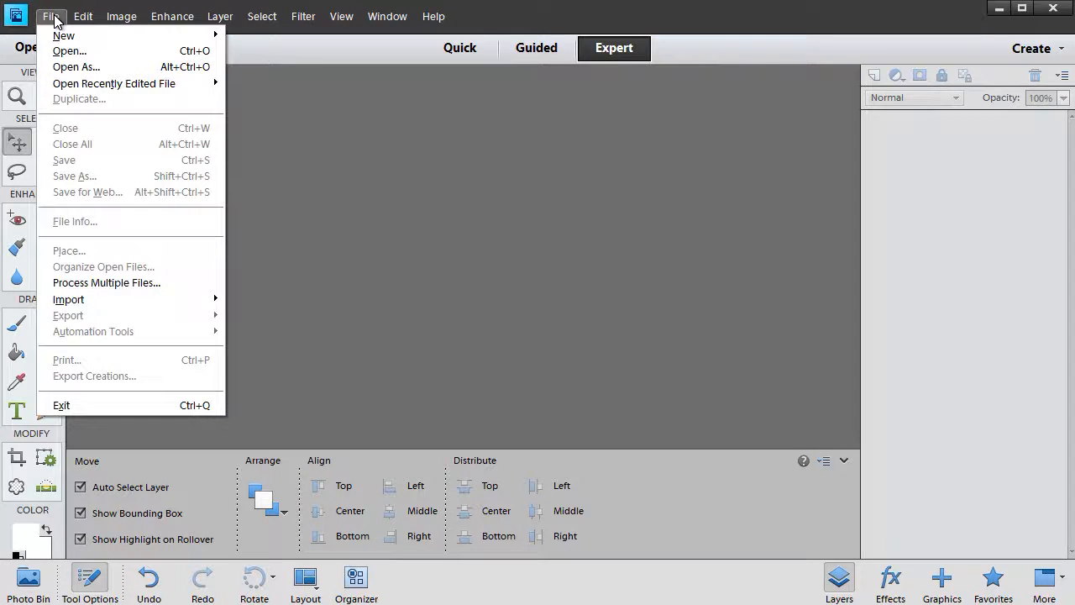
pyautogui.moveTo(257, 24)
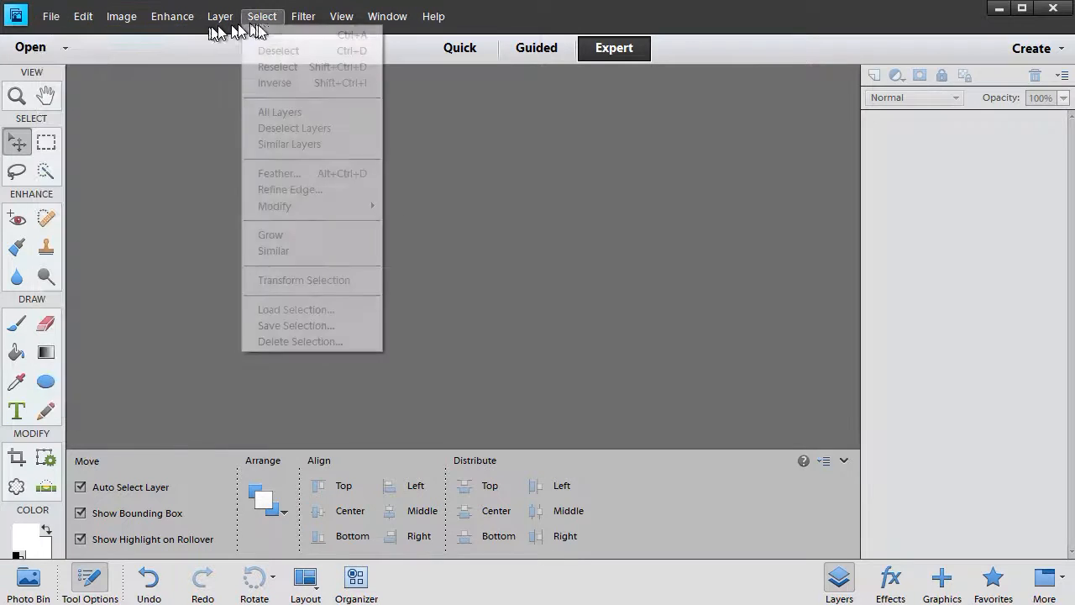
pyautogui.moveTo(51, 17)
pyautogui.moveTo(179, 34)
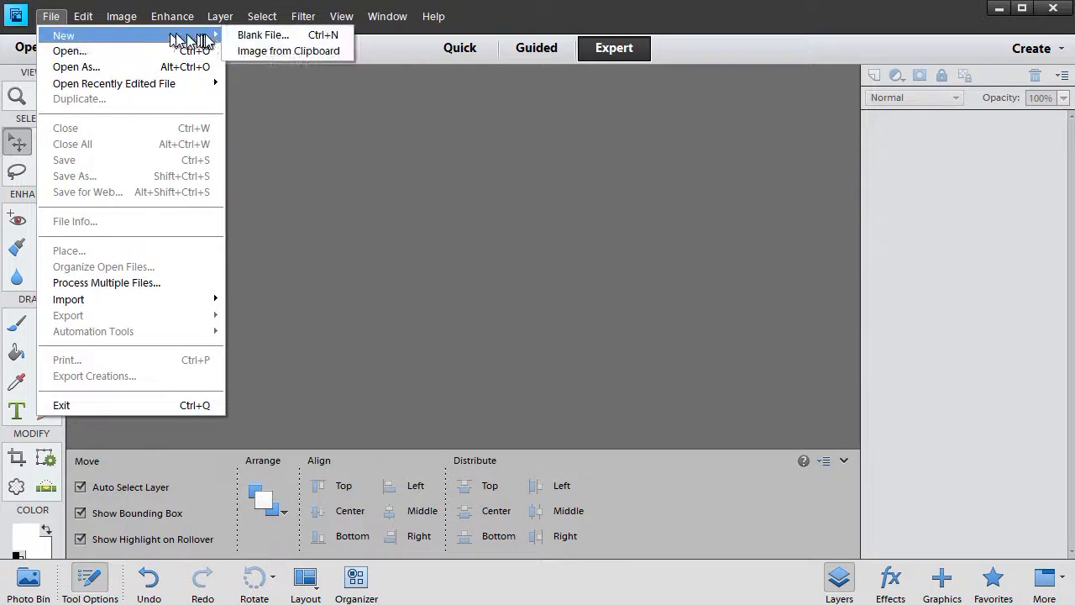
pyautogui.click(280, 39)
pyautogui.moveTo(751, 155); pyautogui.dragTo(643, 157)
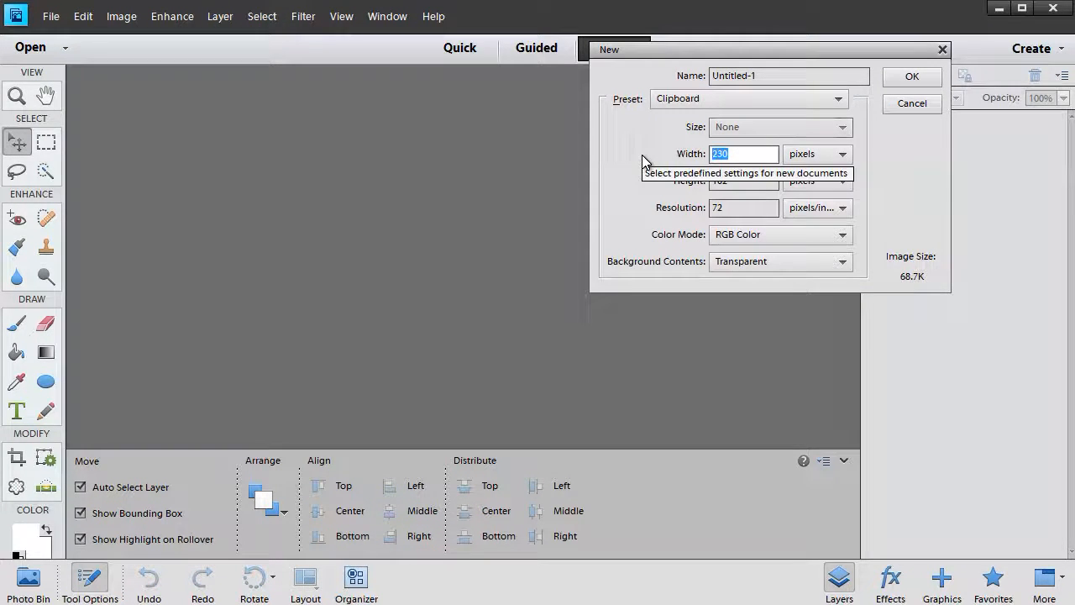
pyautogui.write('1000')
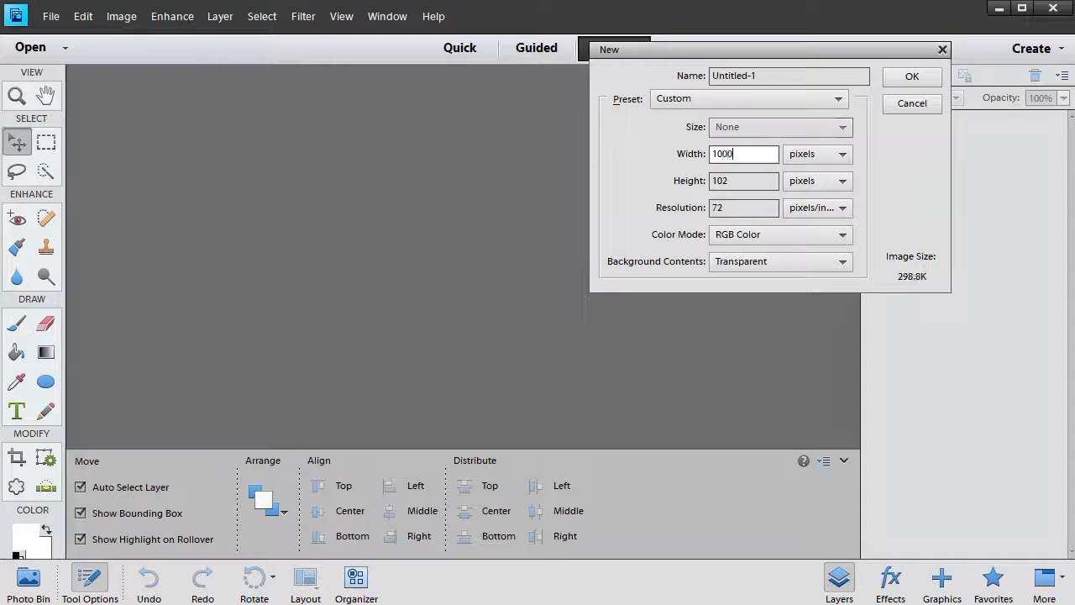
pyautogui.press('Tab')
pyautogui.press('Tab')
pyautogui.write('80')
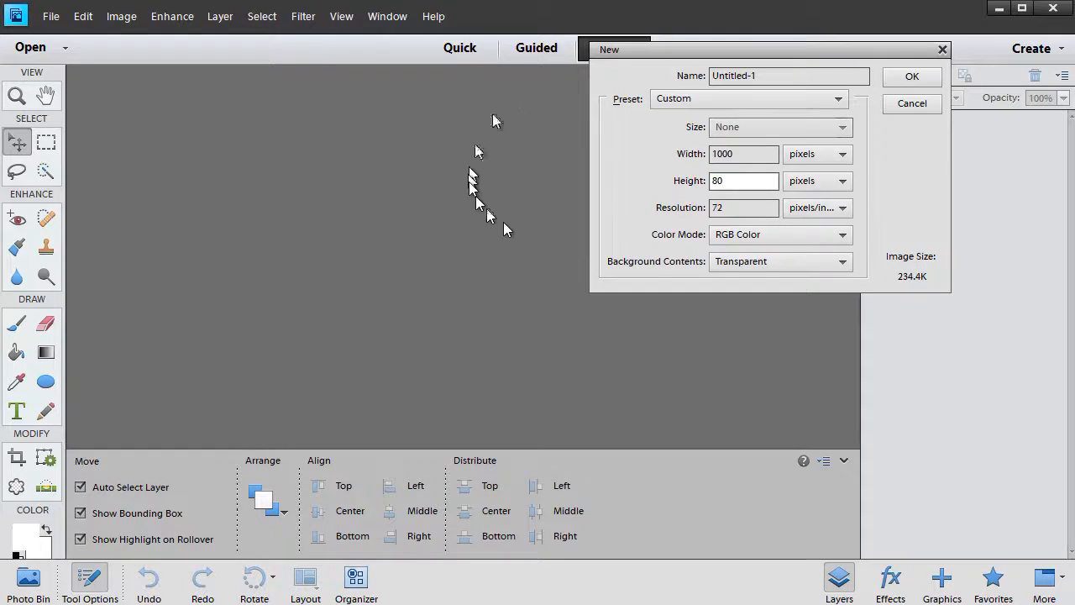
pyautogui.click(921, 77)
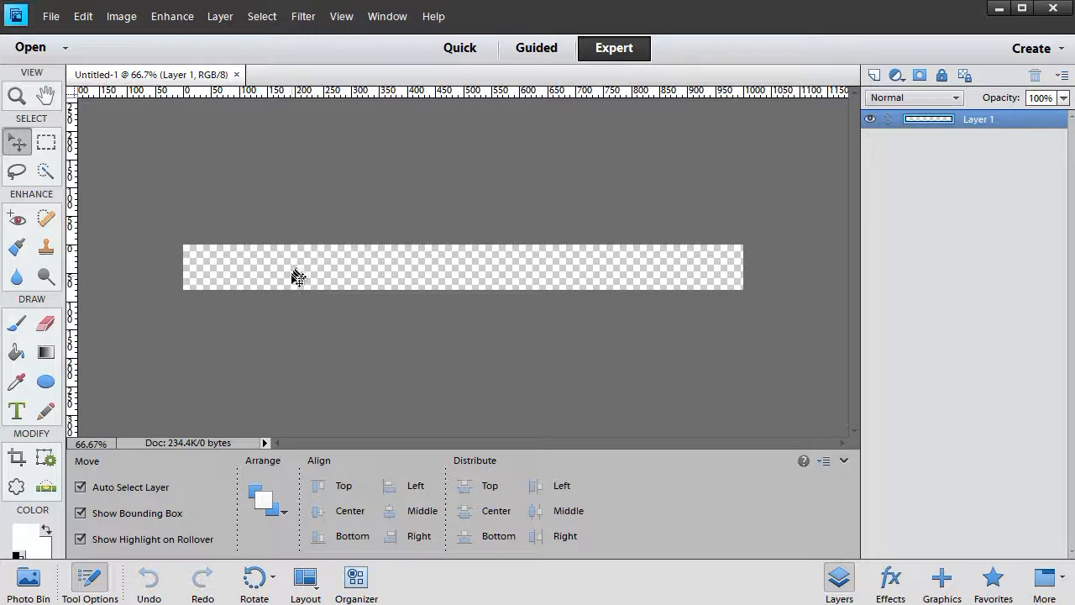
# - Set the Gradient tool to the Black, White preset, checking its start color stop and both opacity stops
pyautogui.click(49, 356)
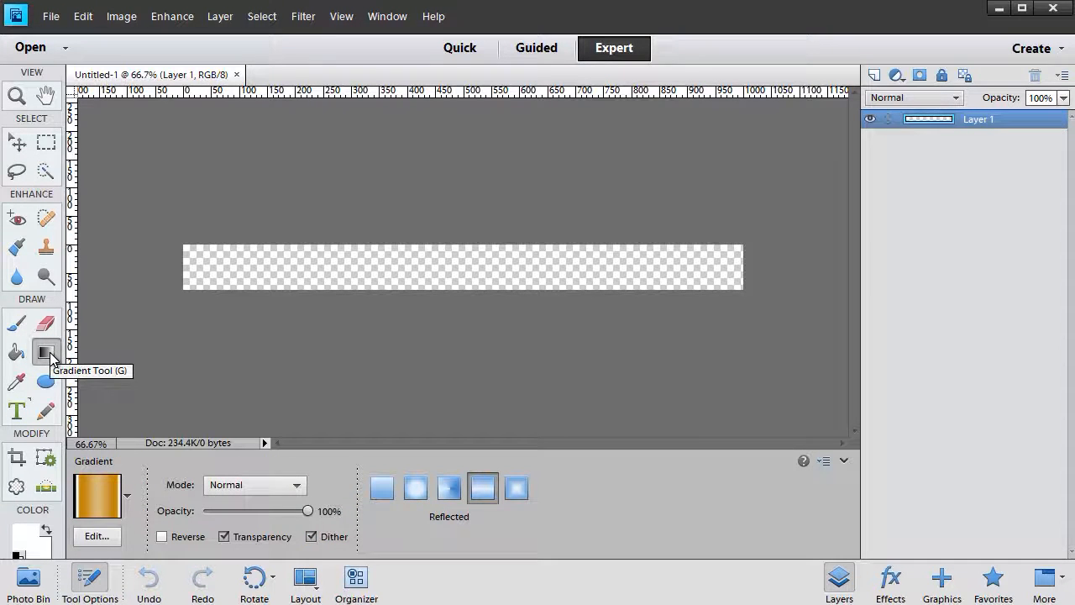
pyautogui.click(109, 539)
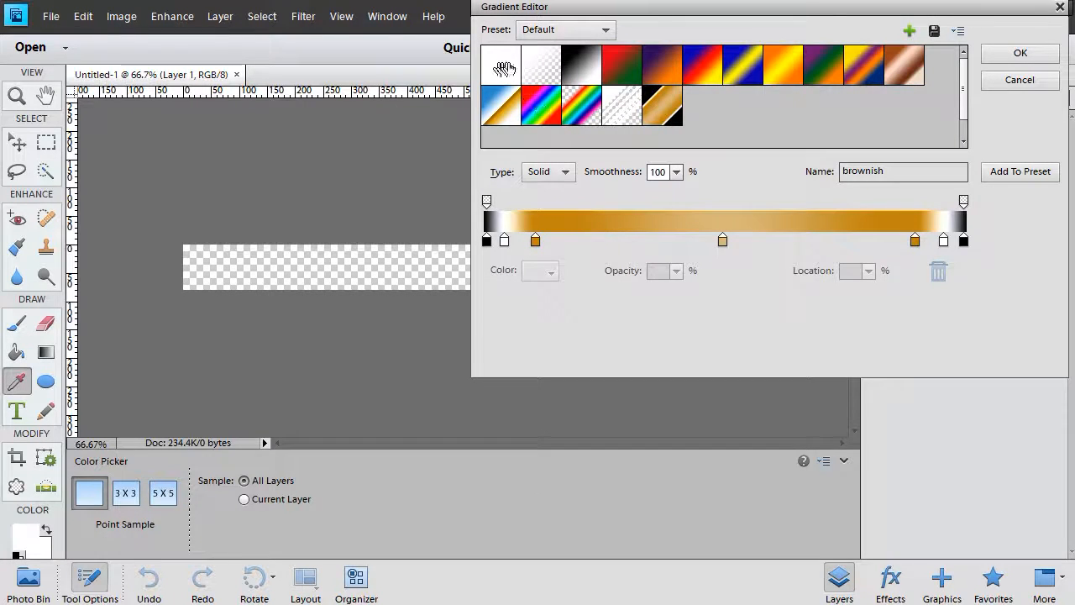
pyautogui.click(587, 74)
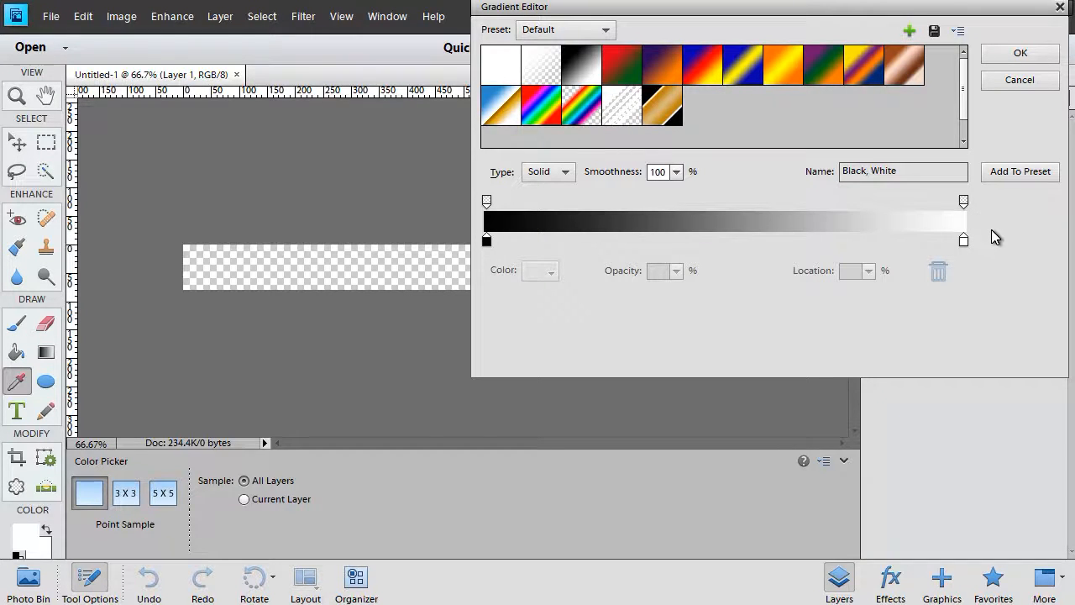
pyautogui.click(487, 241)
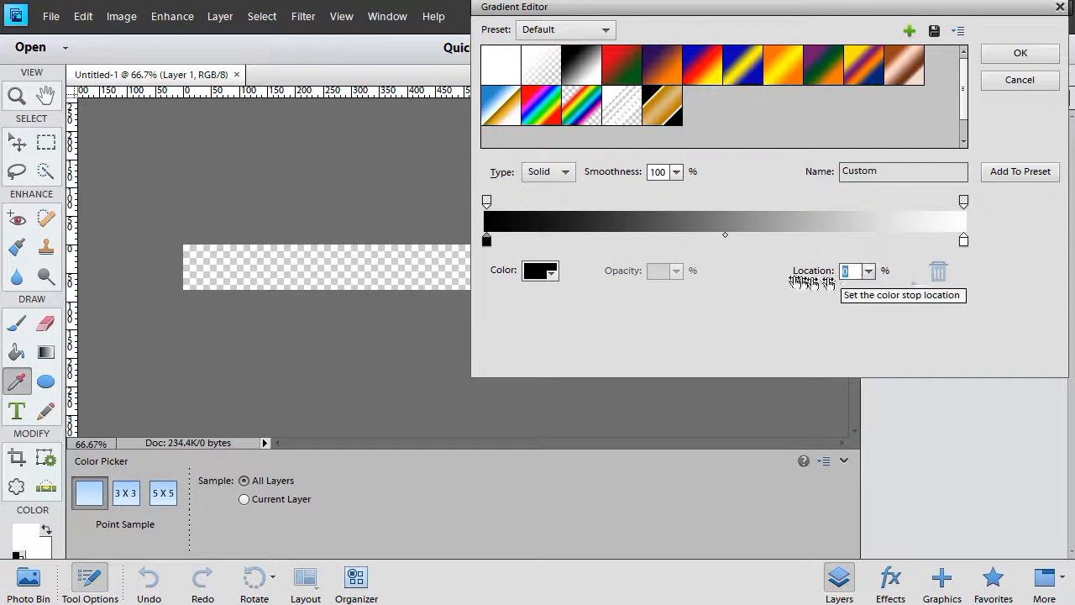
pyautogui.click(487, 202)
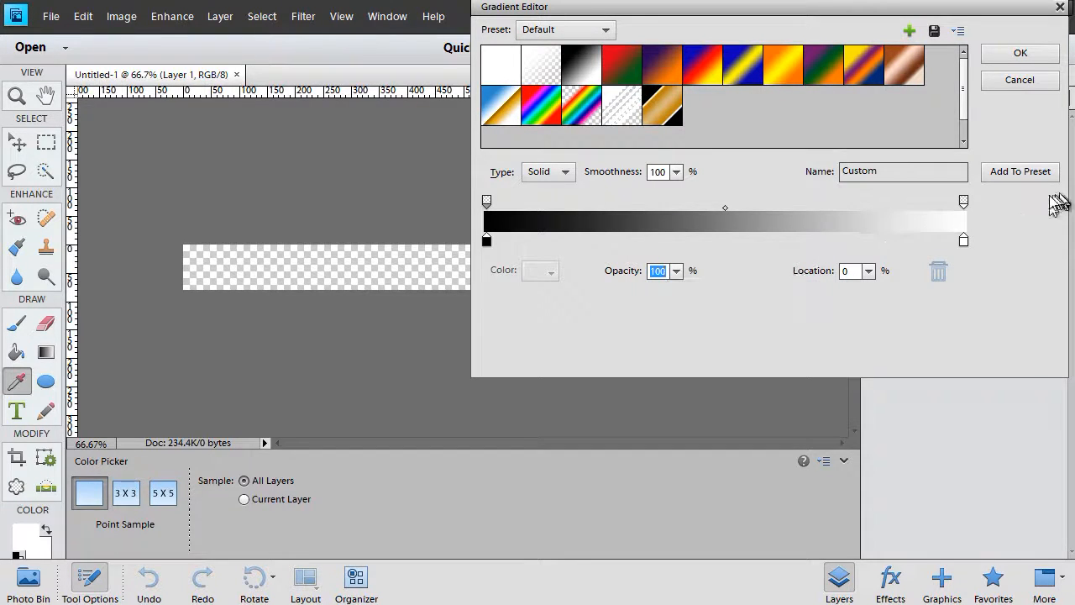
pyautogui.click(965, 202)
pyautogui.click(1022, 55)
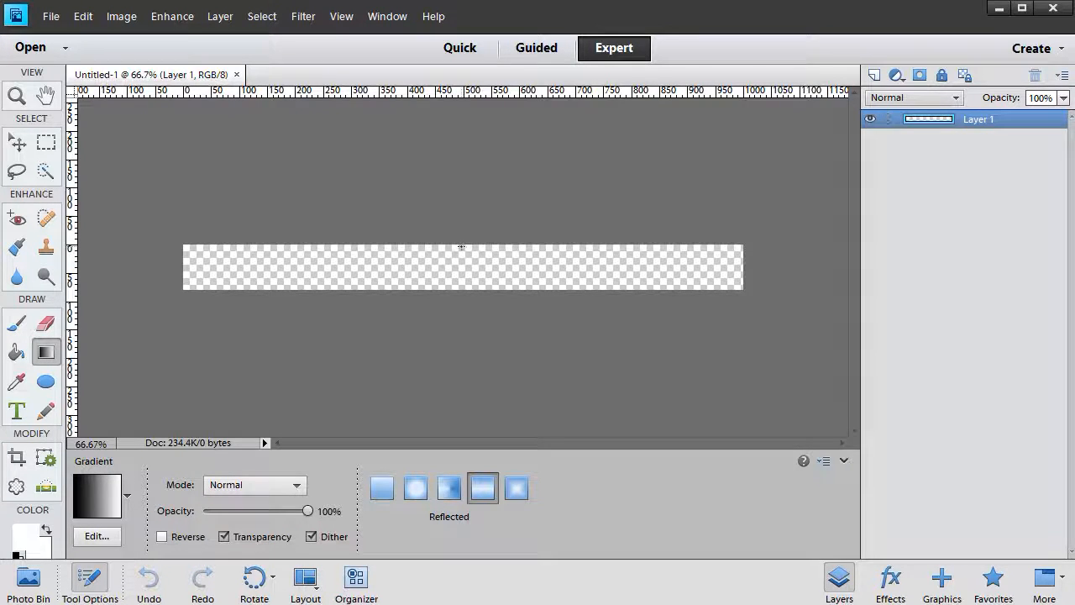
# - Try the reflected black-to-white gradient vertically across the canvas twice, undoing each attempt
pyautogui.moveTo(462, 248); pyautogui.dragTo(463, 287)
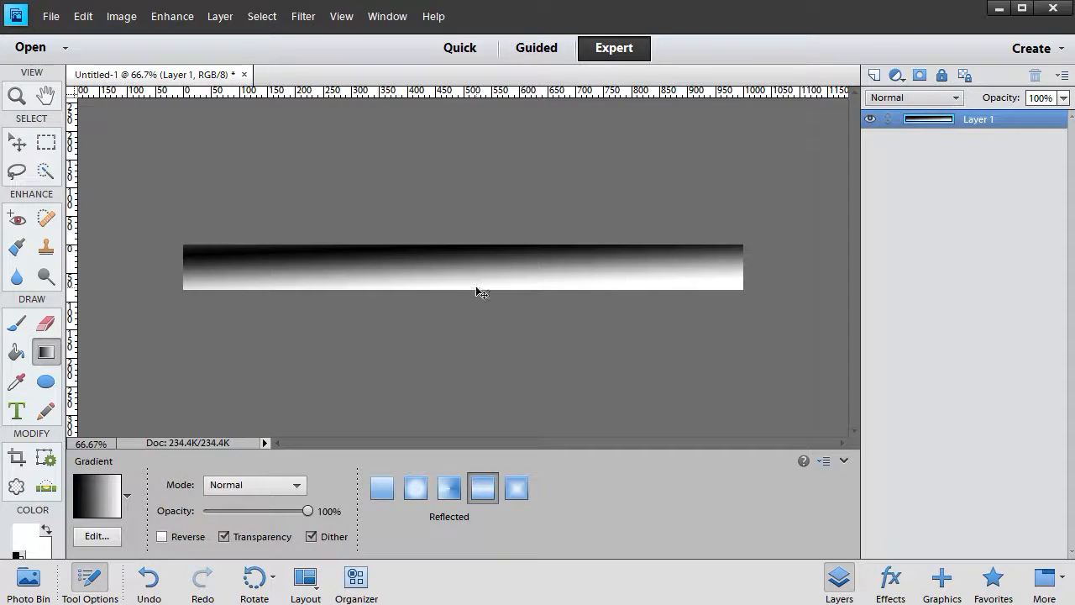
pyautogui.hotkey('ctrl', 'z')
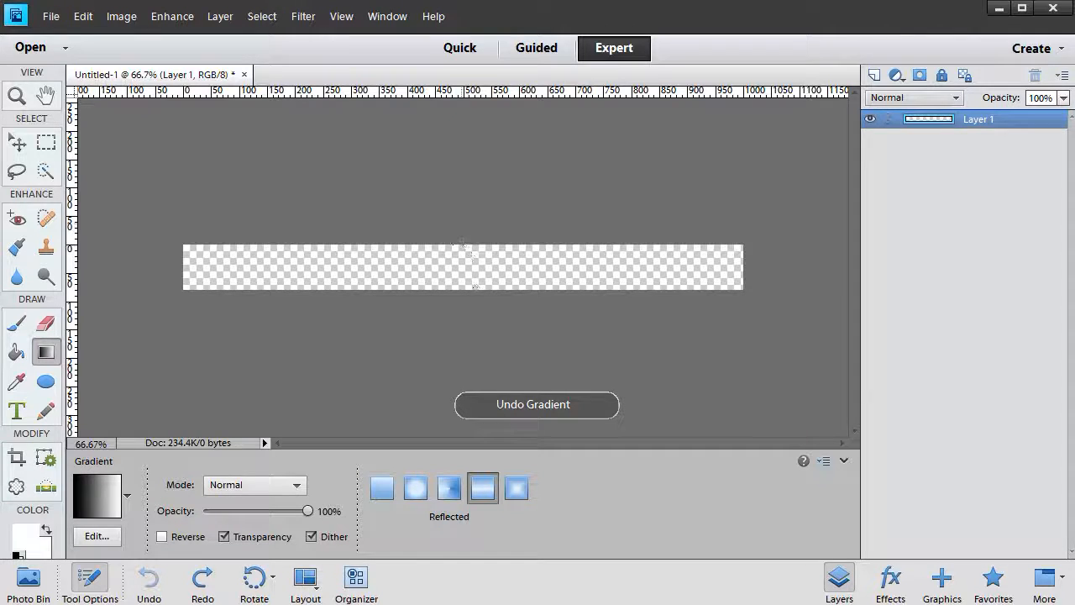
pyautogui.moveTo(479, 248); pyautogui.dragTo(478, 290)
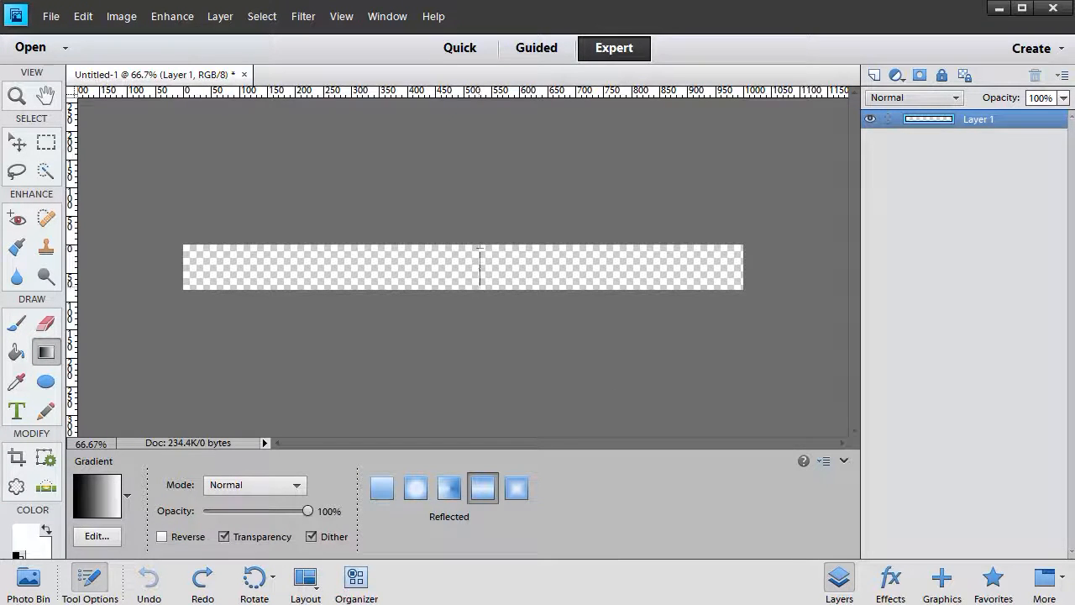
pyautogui.moveTo(480, 284); pyautogui.dragTo(480, 284)
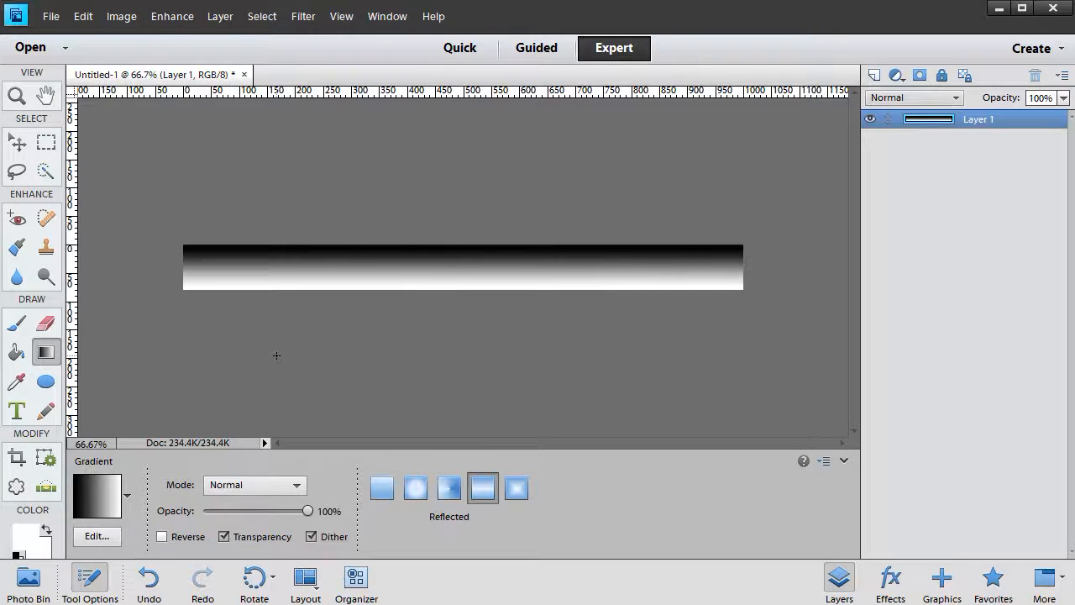
pyautogui.hotkey('ctrl', 'z')
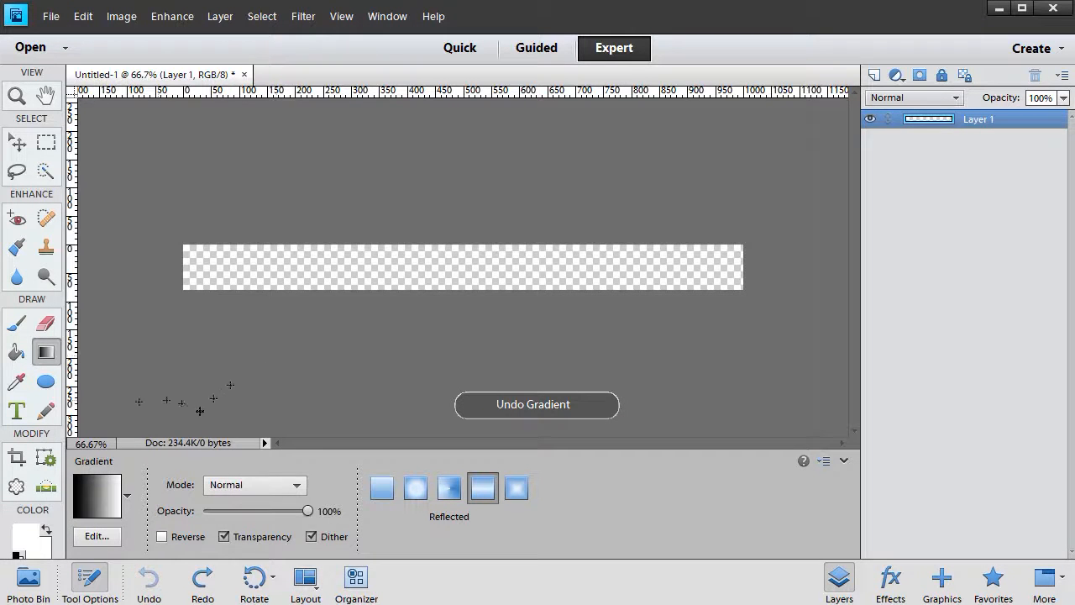
# - Change the gradient's white end color stop to black, sampled from the start of the gradient
pyautogui.click(83, 543)
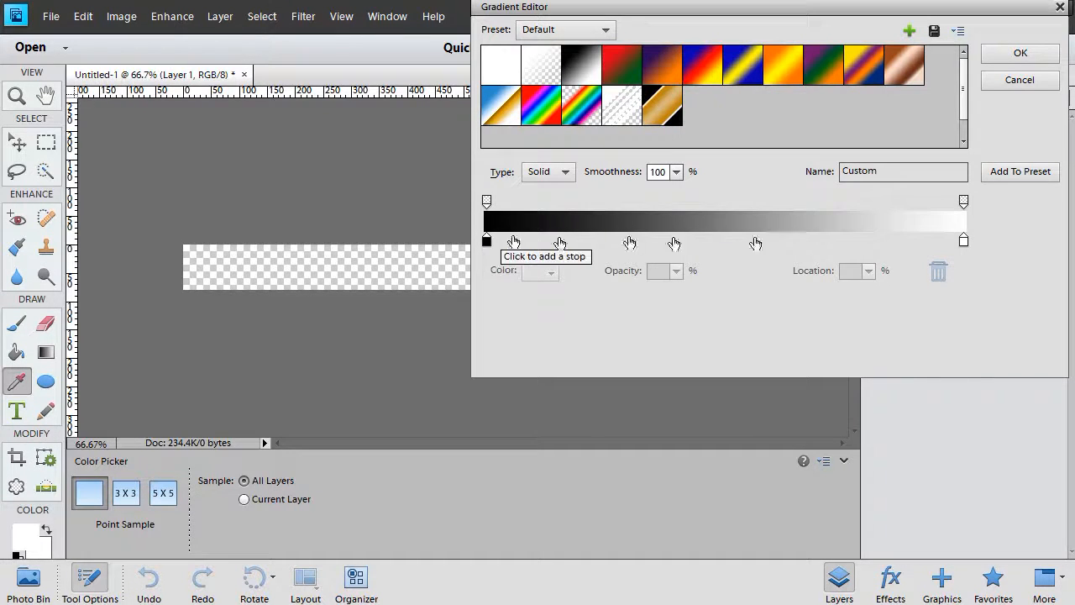
pyautogui.click(963, 241)
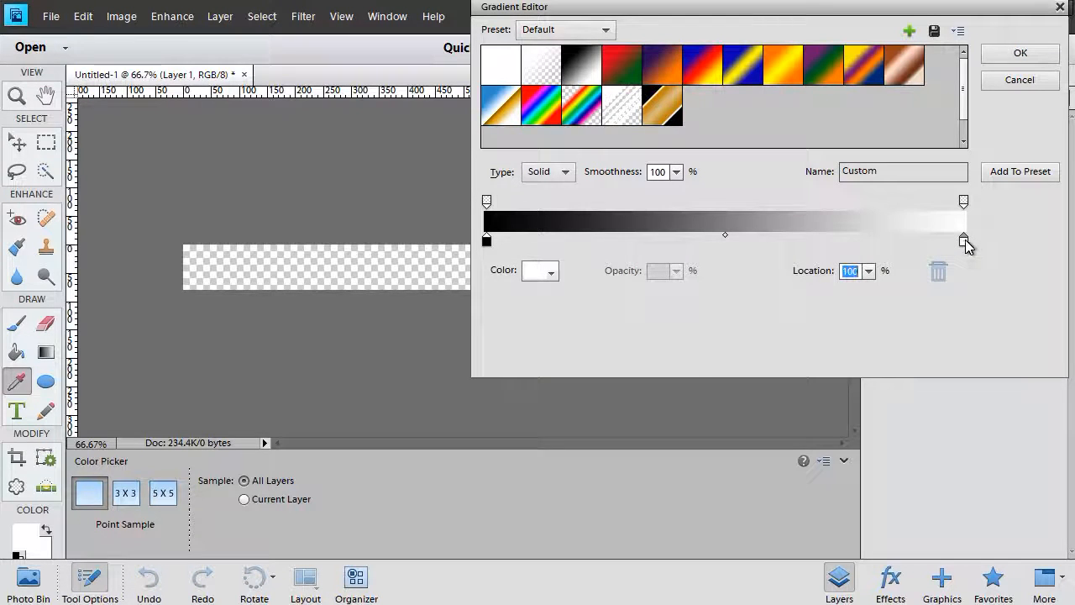
pyautogui.click(490, 216)
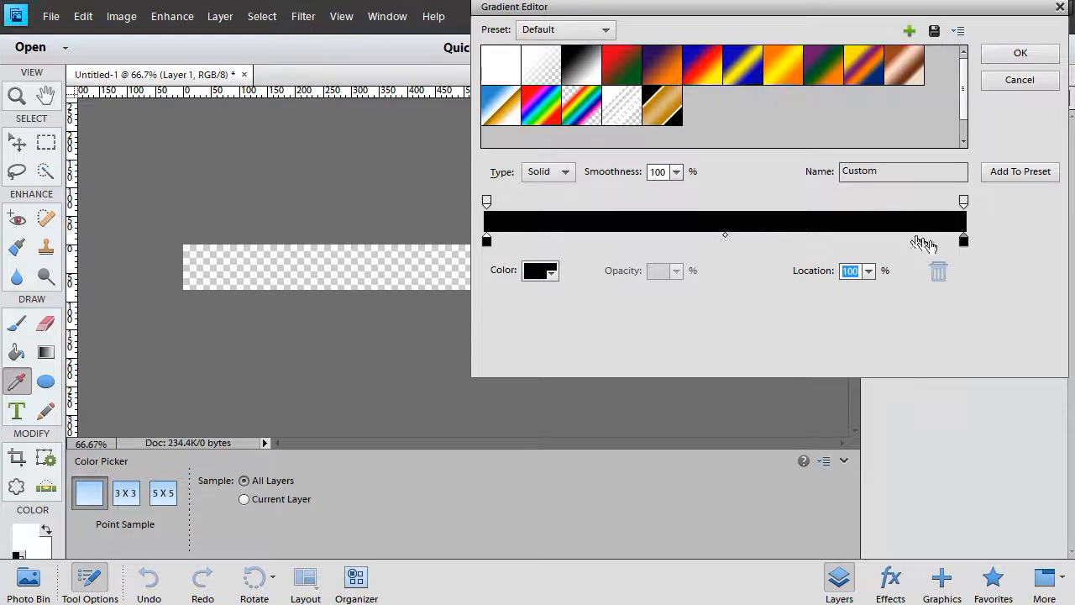
# - Add two white (ffffff) color stops to the gradient, at locations 6% and 94%
pyautogui.click(516, 242)
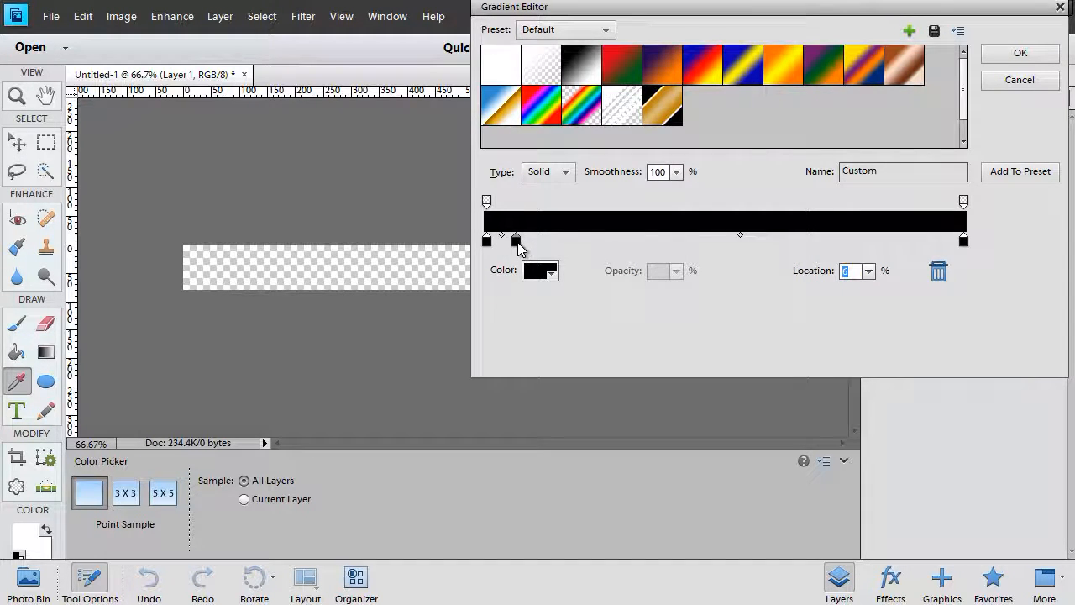
pyautogui.click(535, 271)
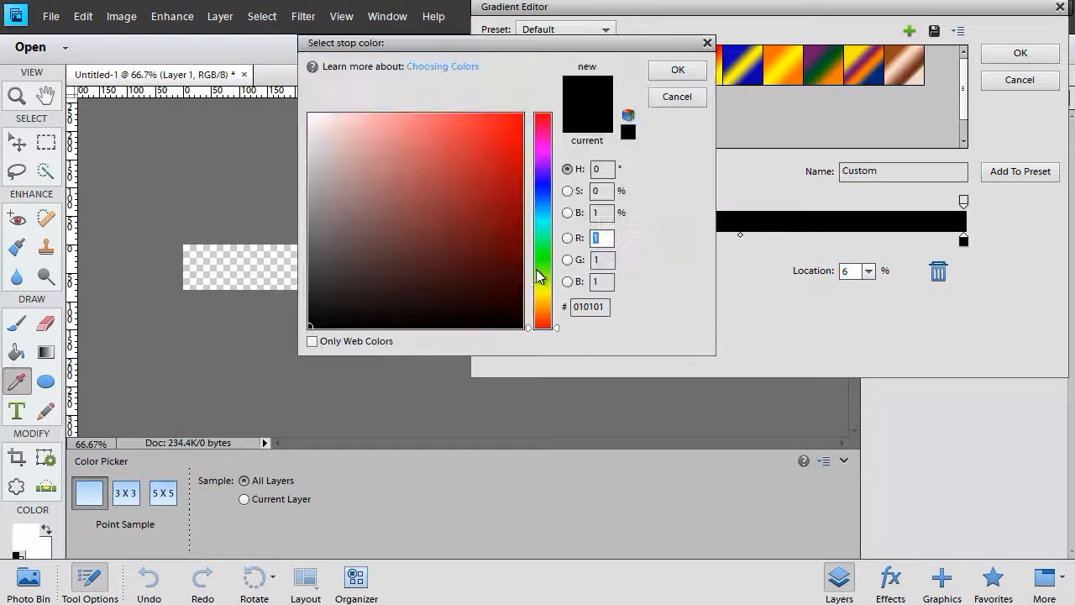
pyautogui.click(310, 115)
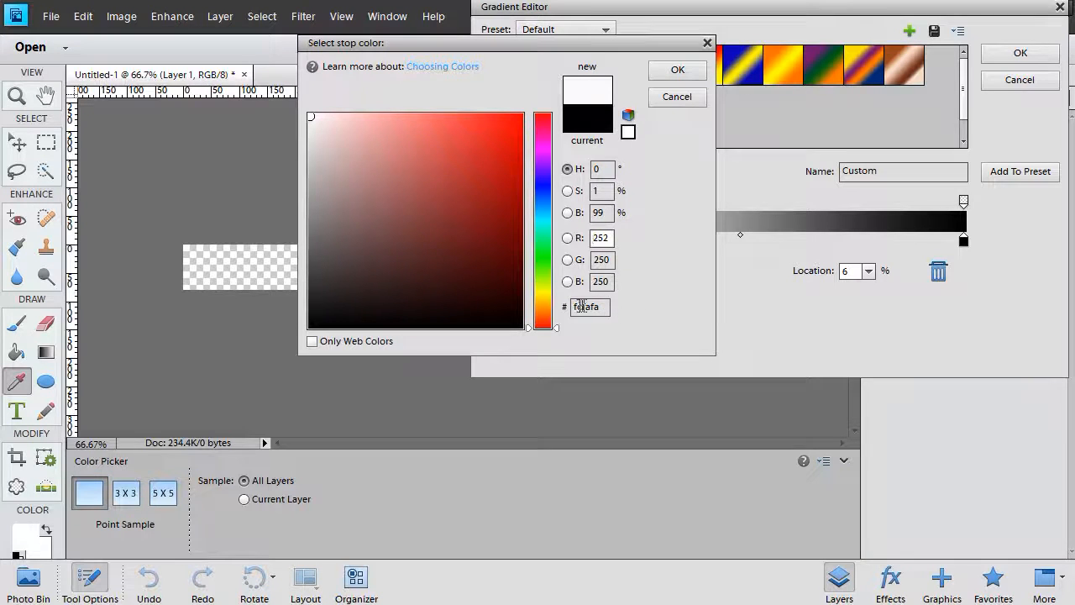
pyautogui.moveTo(605, 306); pyautogui.dragTo(544, 292)
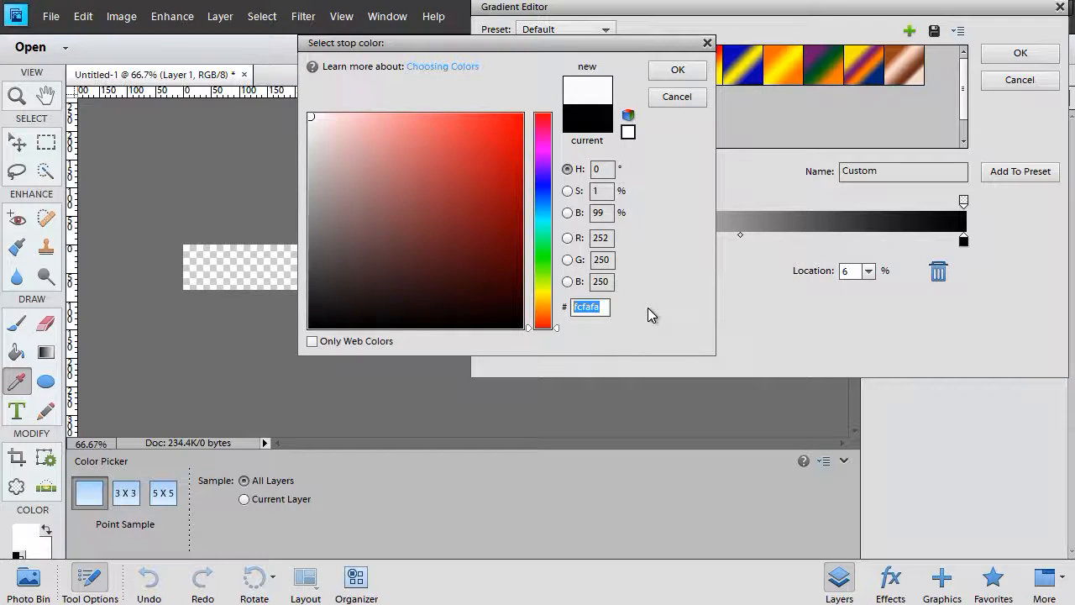
pyautogui.write('fff')
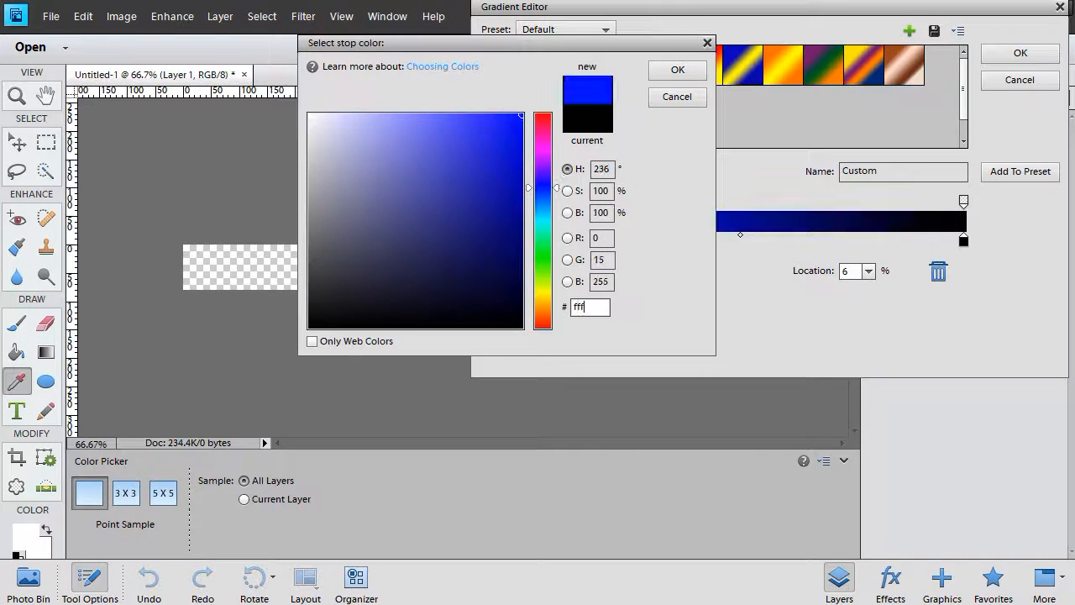
pyautogui.write('fff')
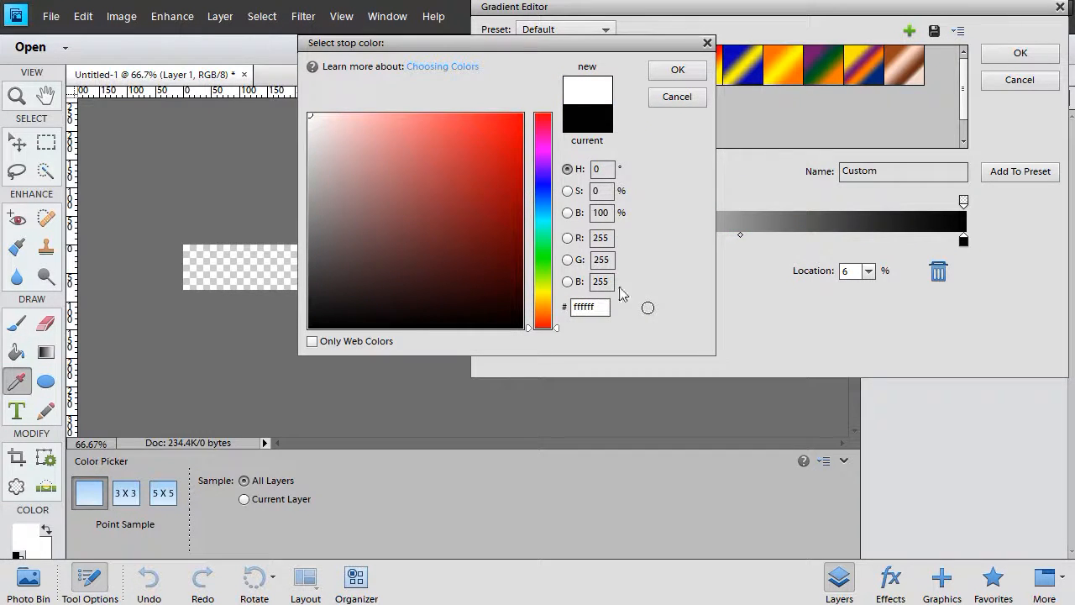
pyautogui.click(677, 69)
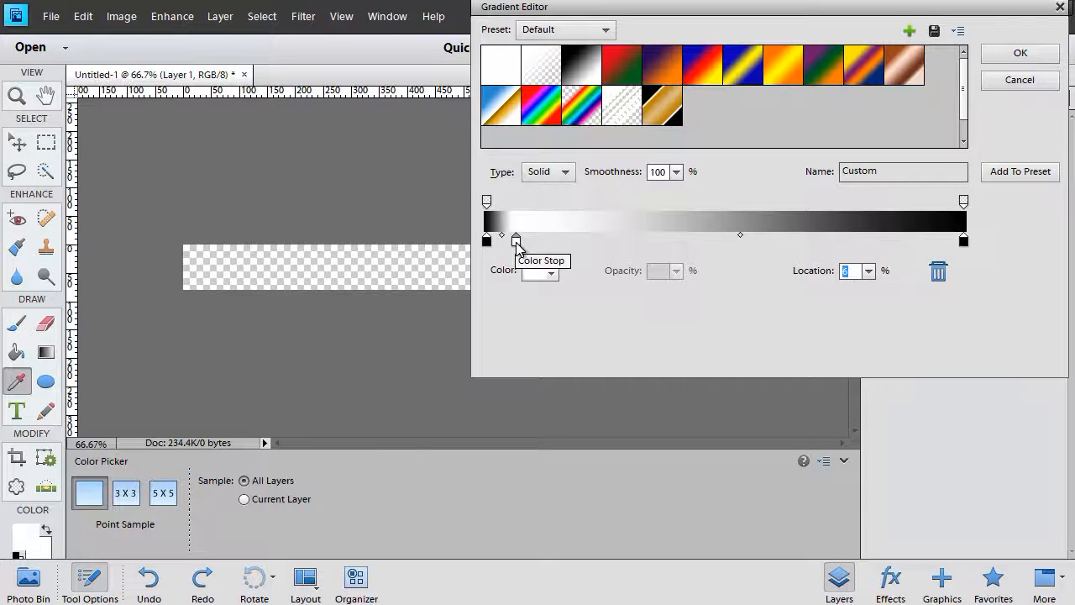
pyautogui.click(928, 244)
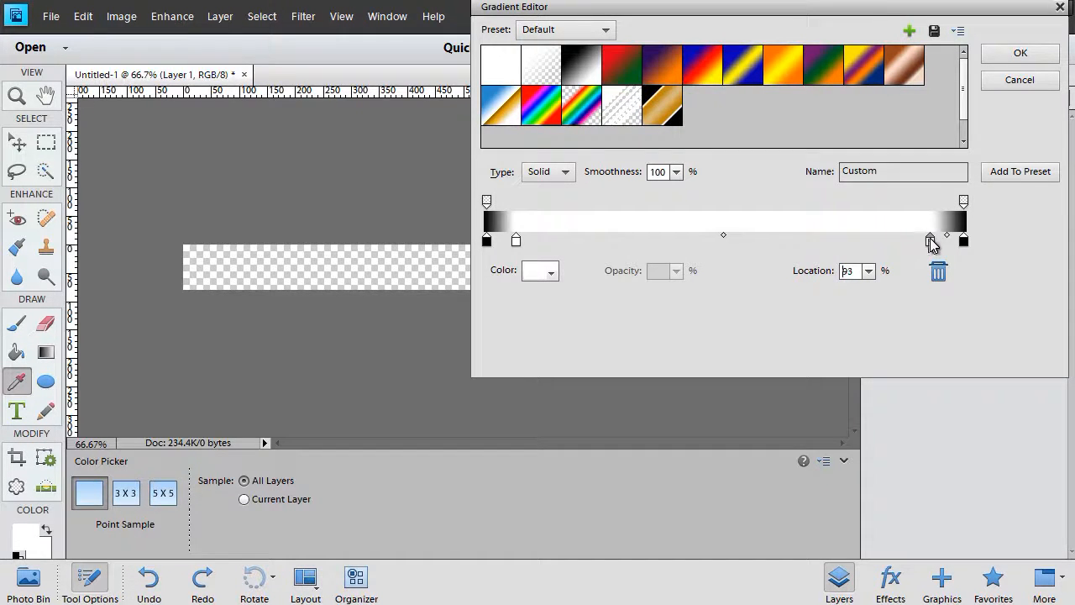
pyautogui.moveTo(931, 239); pyautogui.dragTo(933, 241)
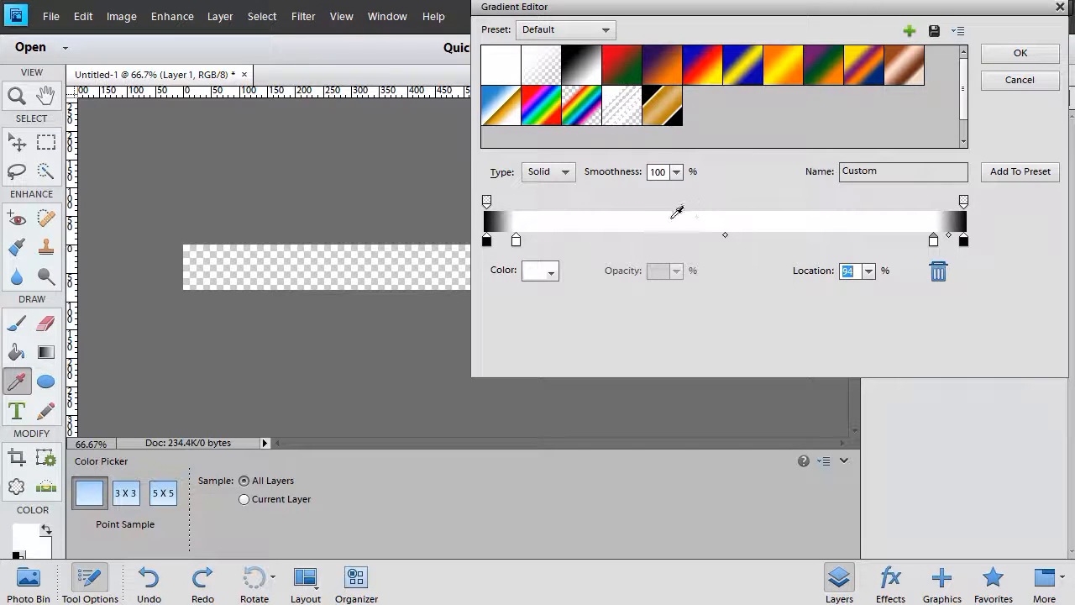
# - Add a color stop at location 12% of the gradient and set its color to blue (2463cc)
pyautogui.click(544, 241)
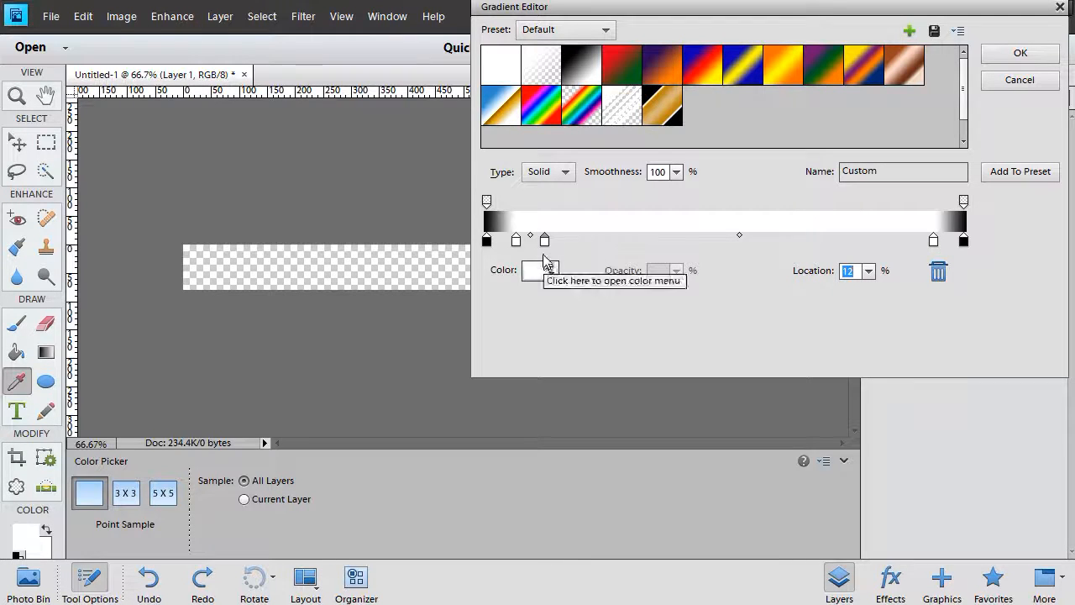
pyautogui.click(544, 241)
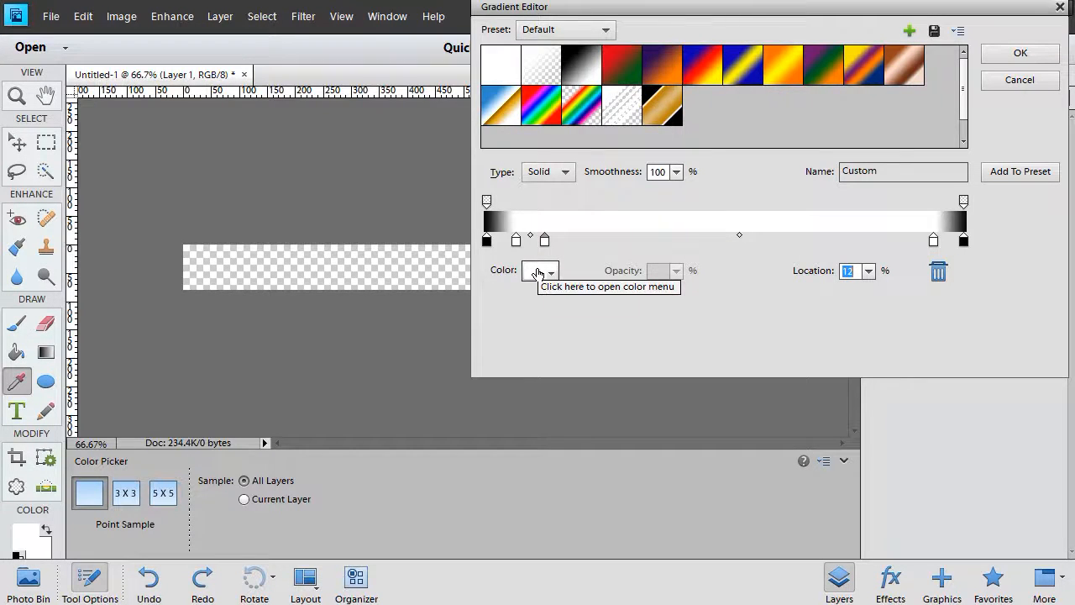
pyautogui.click(538, 274)
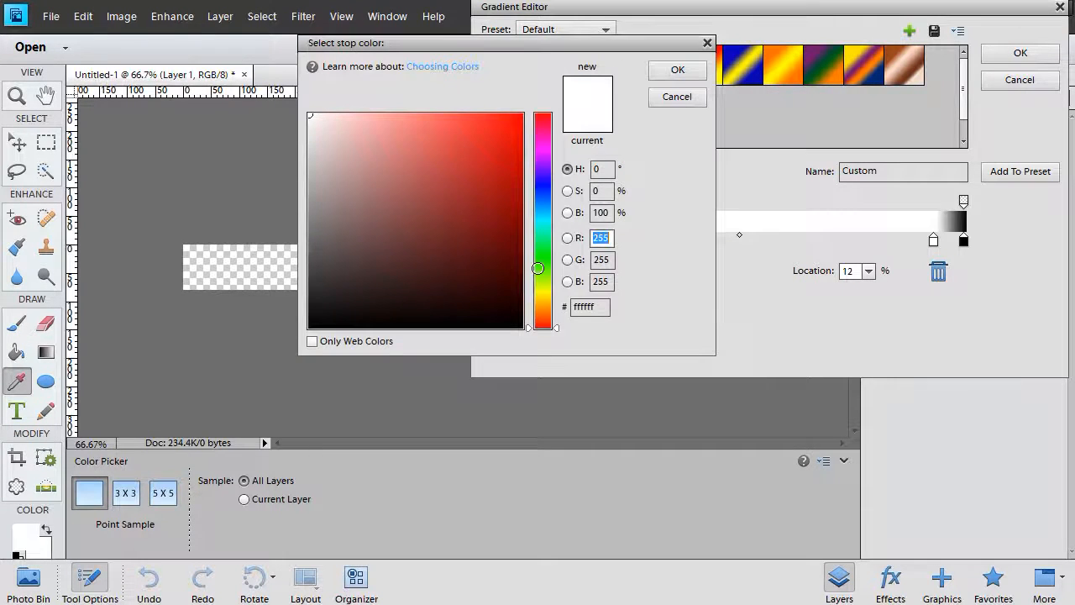
pyautogui.click(542, 182)
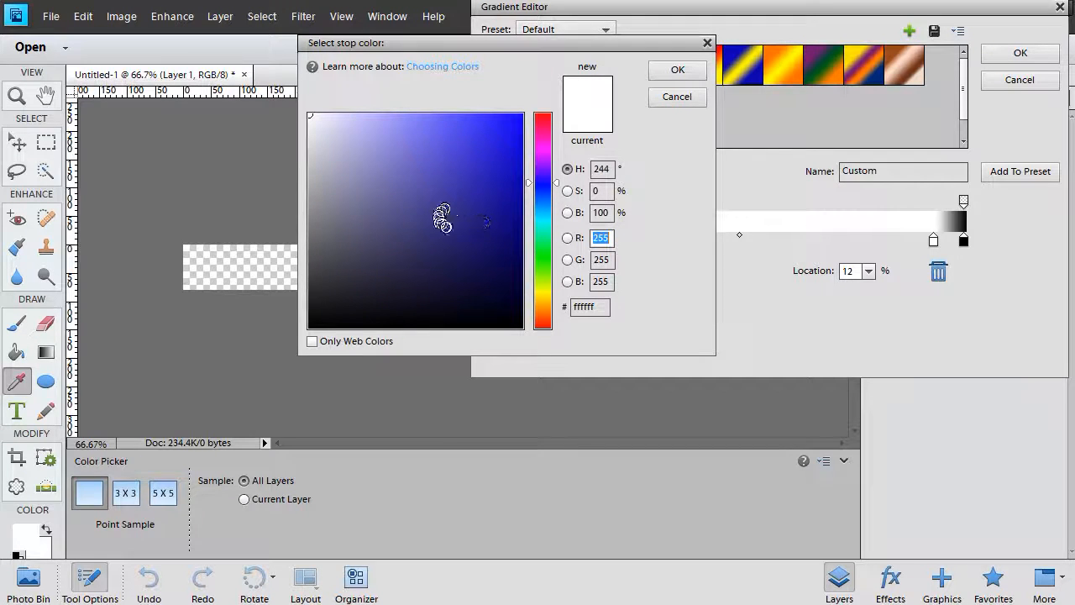
pyautogui.click(552, 196)
pyautogui.click(552, 198)
pyautogui.click(485, 157)
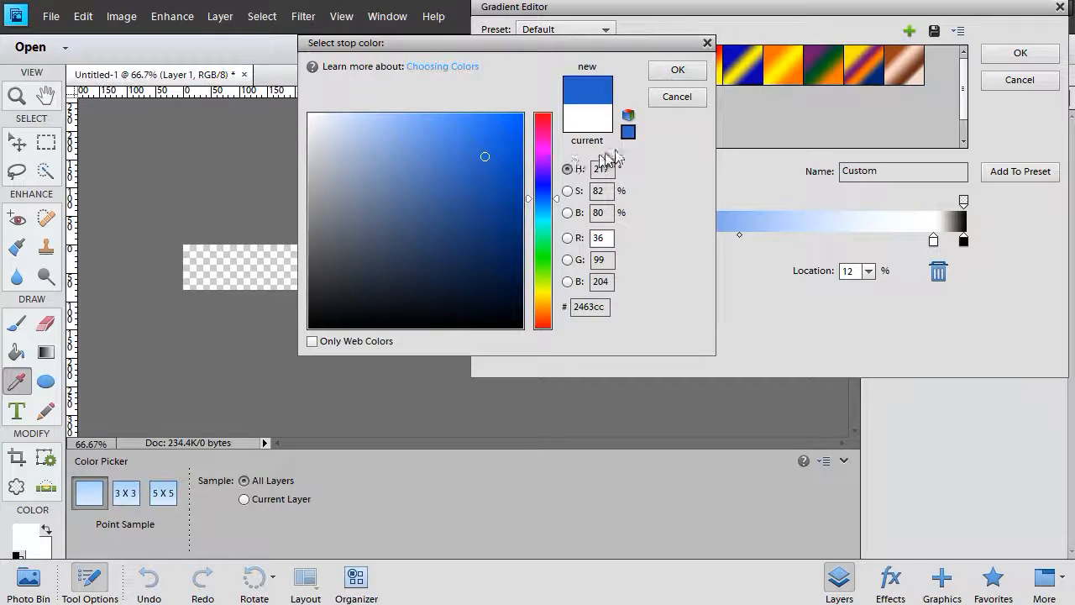
pyautogui.click(680, 74)
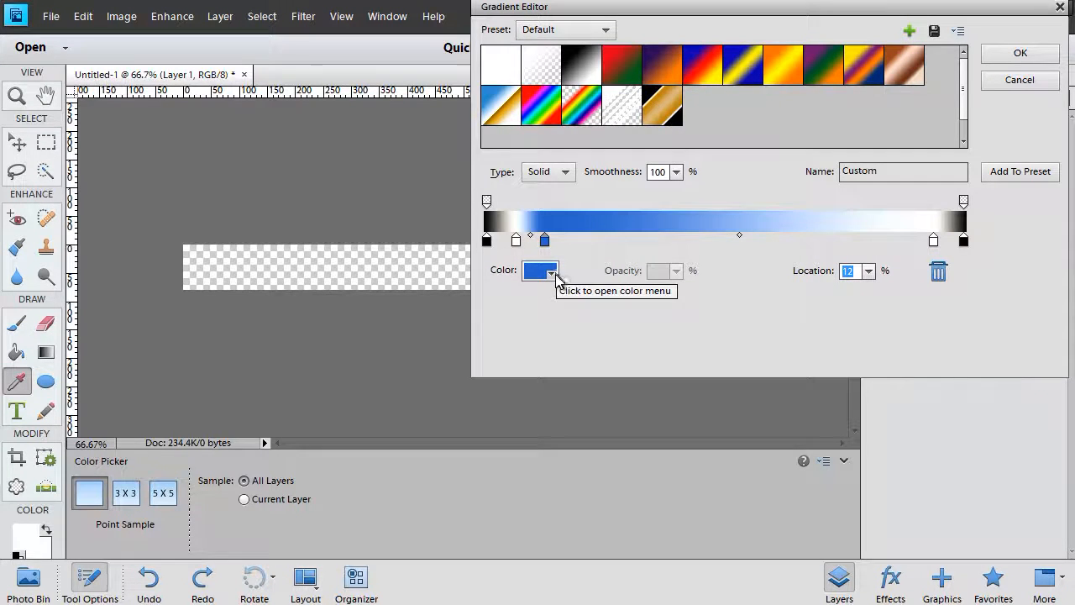
# - Add a matching blue color stop just inside the 94% white stop and a gray-blue stop at 50% with 41% saturation and 71% brightness
pyautogui.click(904, 241)
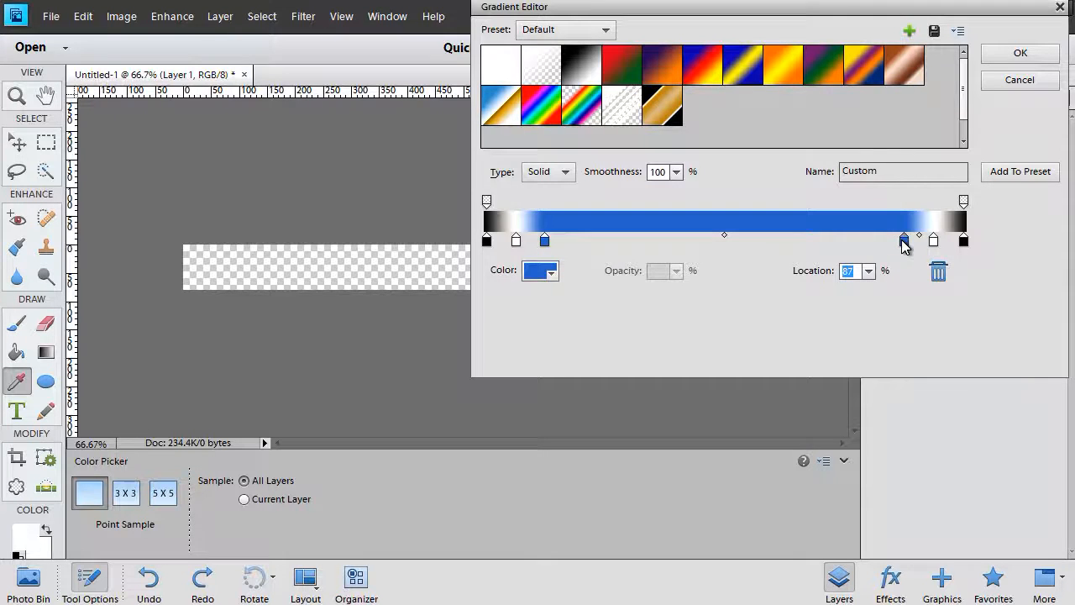
pyautogui.moveTo(902, 243); pyautogui.dragTo(906, 244)
pyautogui.click(725, 242)
pyautogui.doubleClick(724, 242)
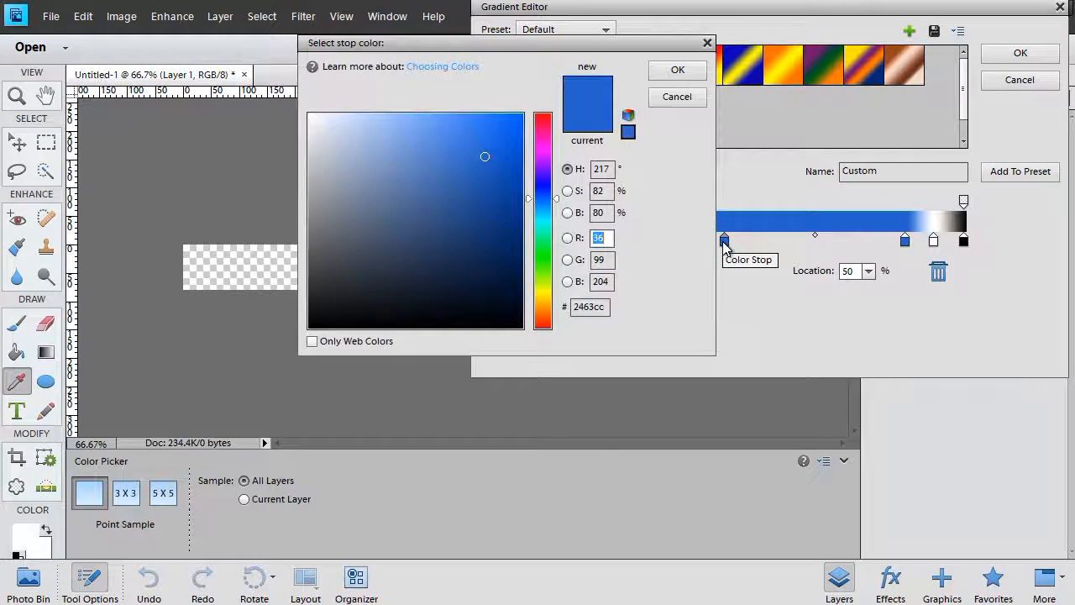
pyautogui.click(396, 175)
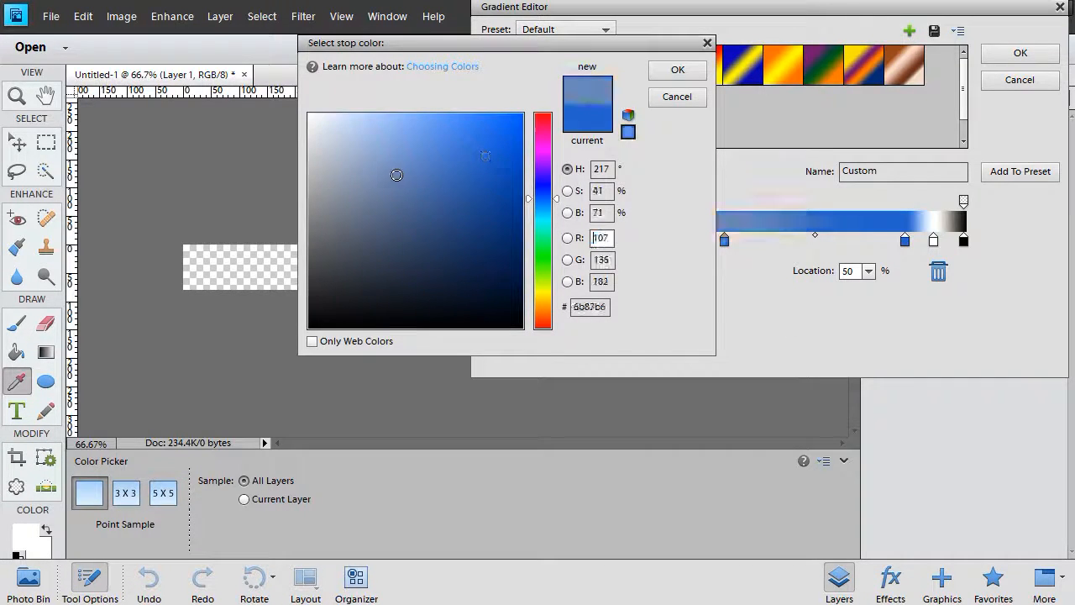
pyautogui.click(680, 72)
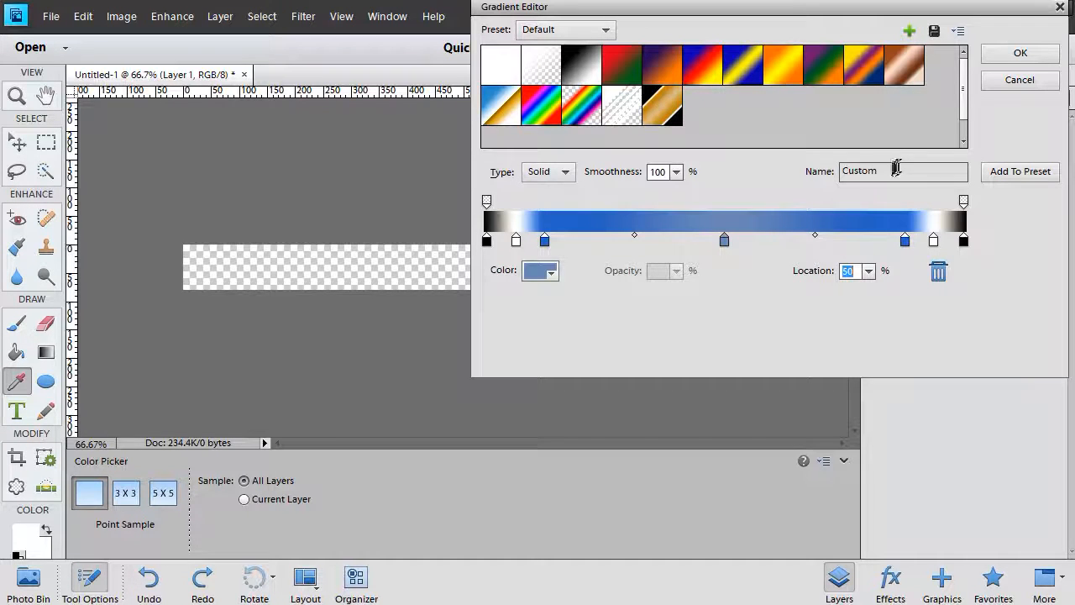
# - Name the custom gradient "Blue stuff", add it to the presets and accept it for the Gradient tool
pyautogui.moveTo(892, 171); pyautogui.dragTo(804, 171)
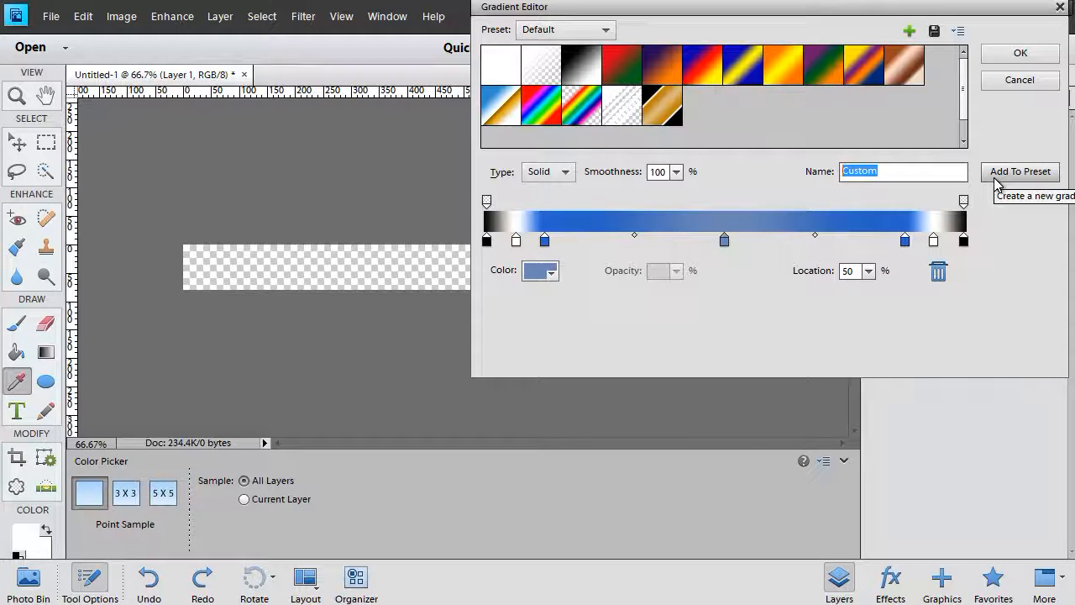
pyautogui.write('Blue stuff')
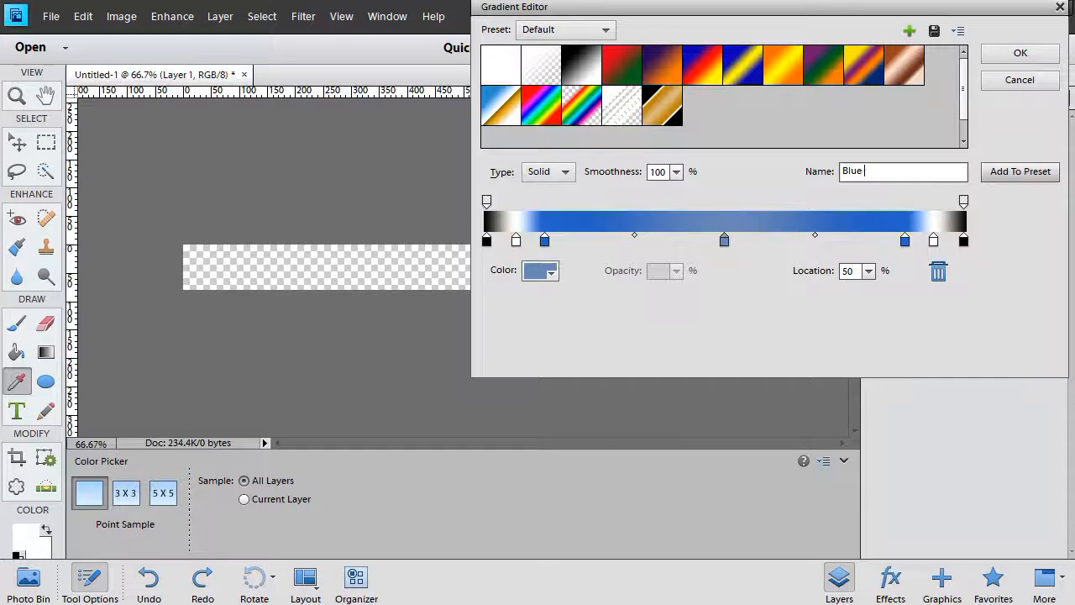
pyautogui.click(1002, 174)
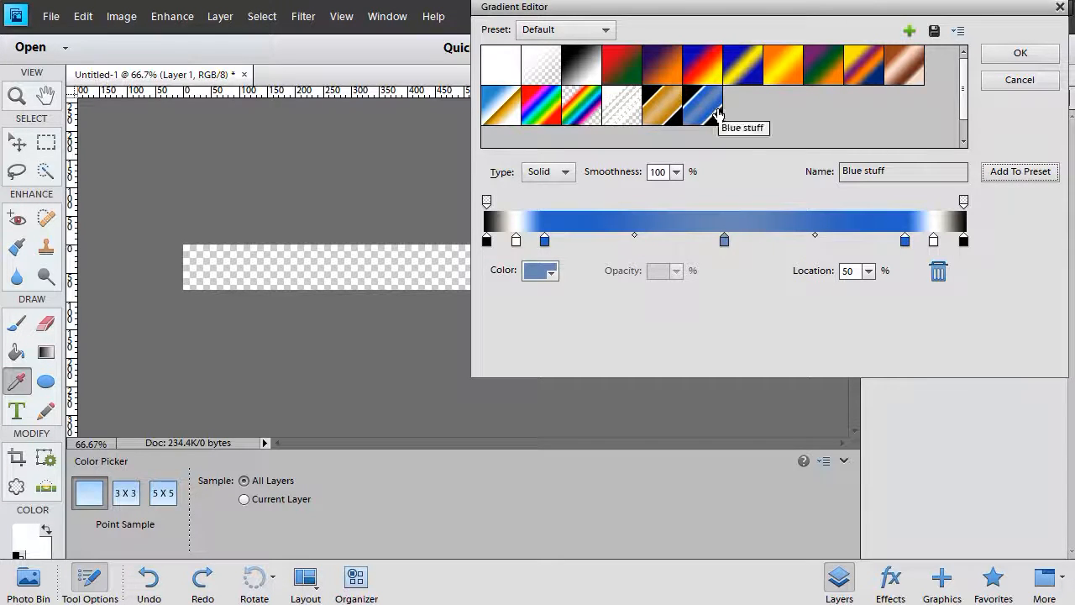
pyautogui.click(1012, 53)
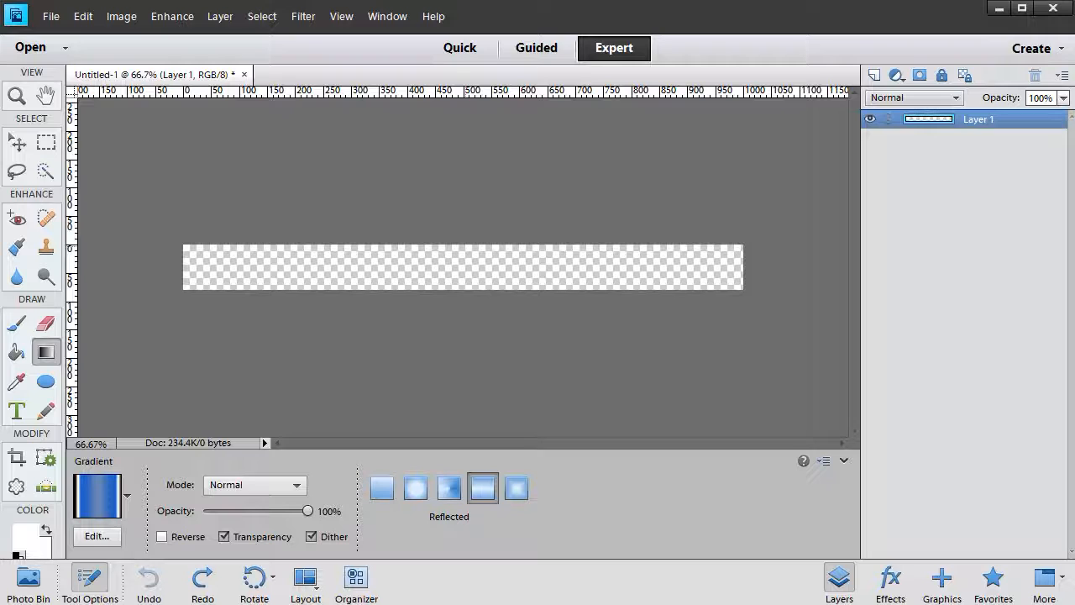
# - Try the reflected Blue stuff gradient from the middle of the strip to its lower edge, and undo the fill
pyautogui.moveTo(465, 251); pyautogui.dragTo(463, 267)
pyautogui.moveTo(466, 288); pyautogui.dragTo(462, 283)
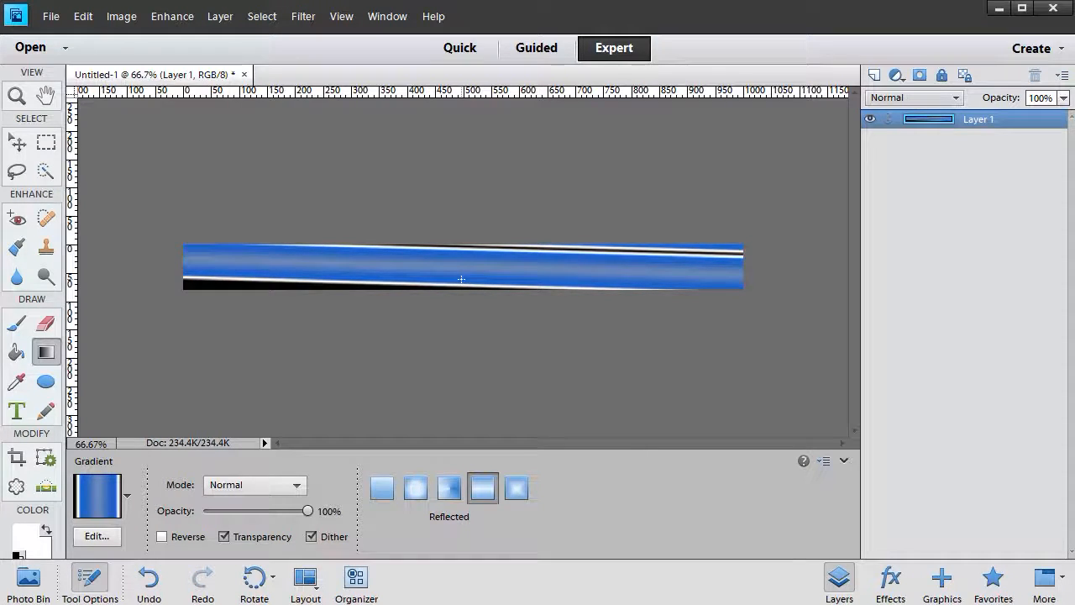
pyautogui.hotkey('ctrl', 'z')
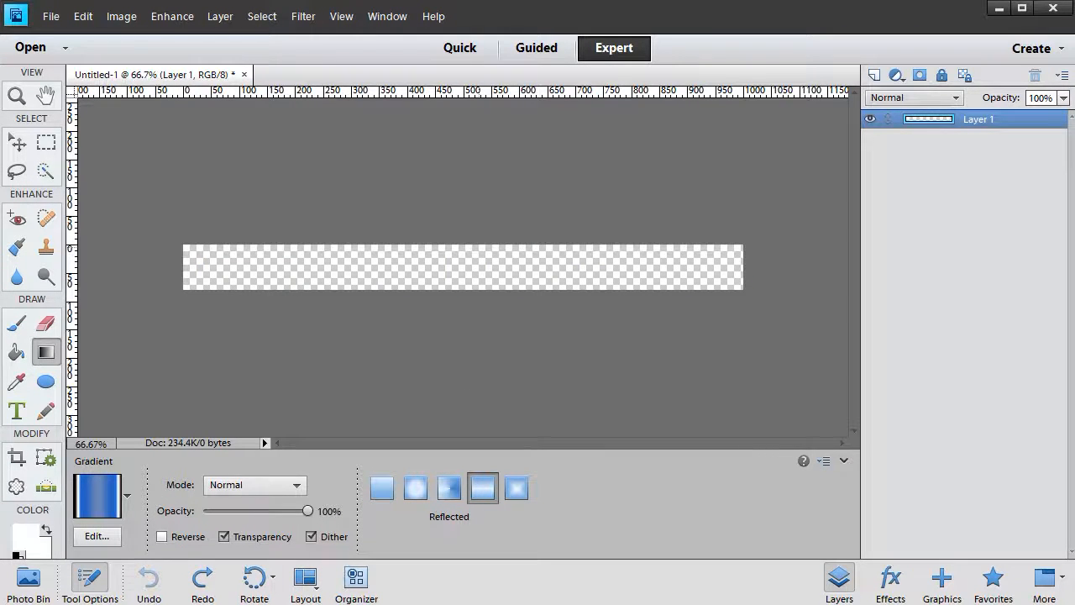
# - Fill the strip with the reflected Blue stuff gradient, drawn straight down from mid-height to near the lower edge
pyautogui.moveTo(478, 257); pyautogui.dragTo(479, 285)
pyautogui.moveTo(478, 286); pyautogui.dragTo(477, 284)
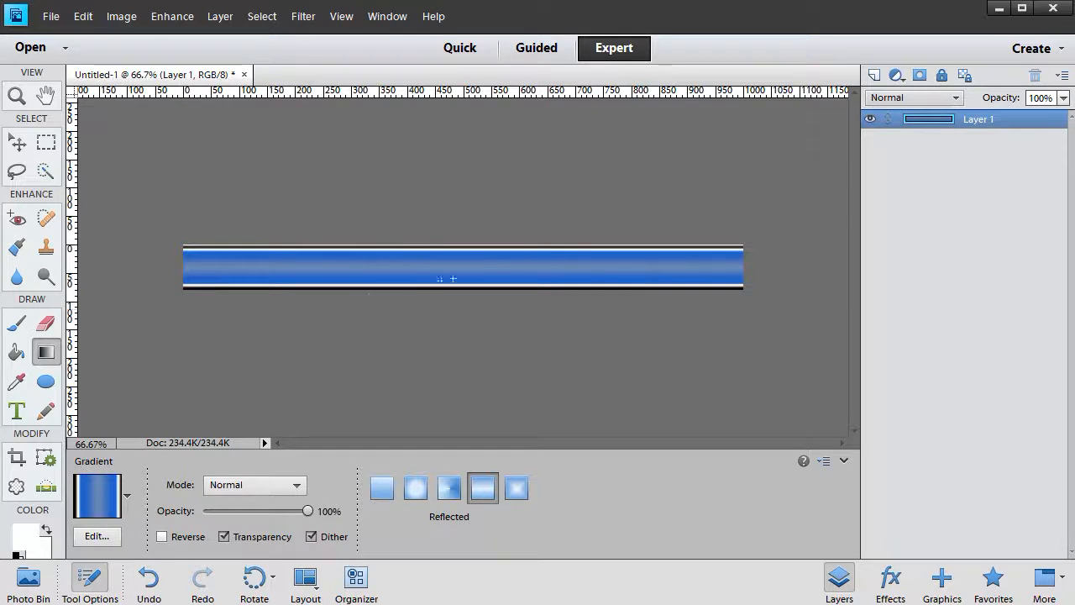